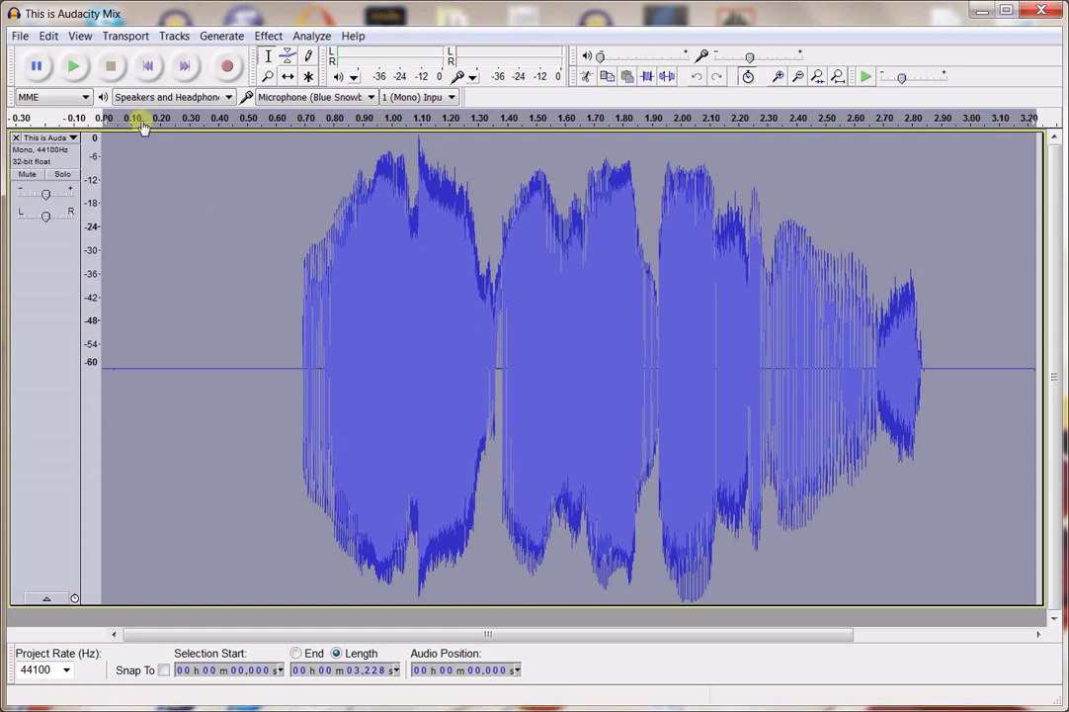
# Play the recording and switch the track display from Waveform (dB) to Spectrogram
pyautogui.click(72, 66)
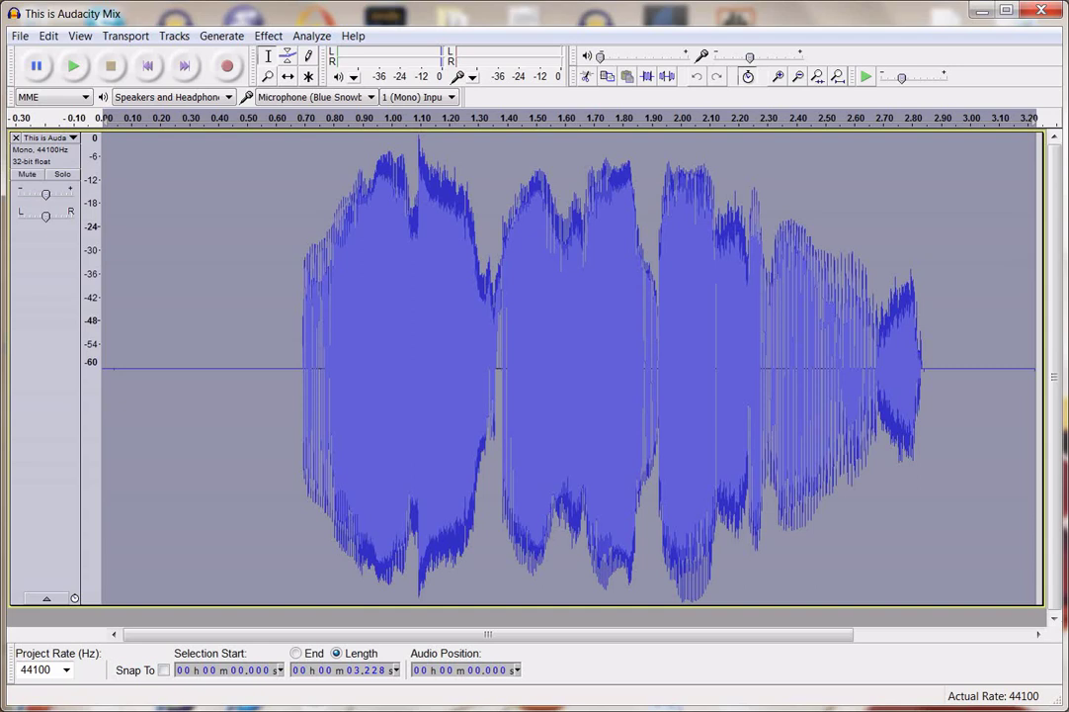
pyautogui.click(41, 142)
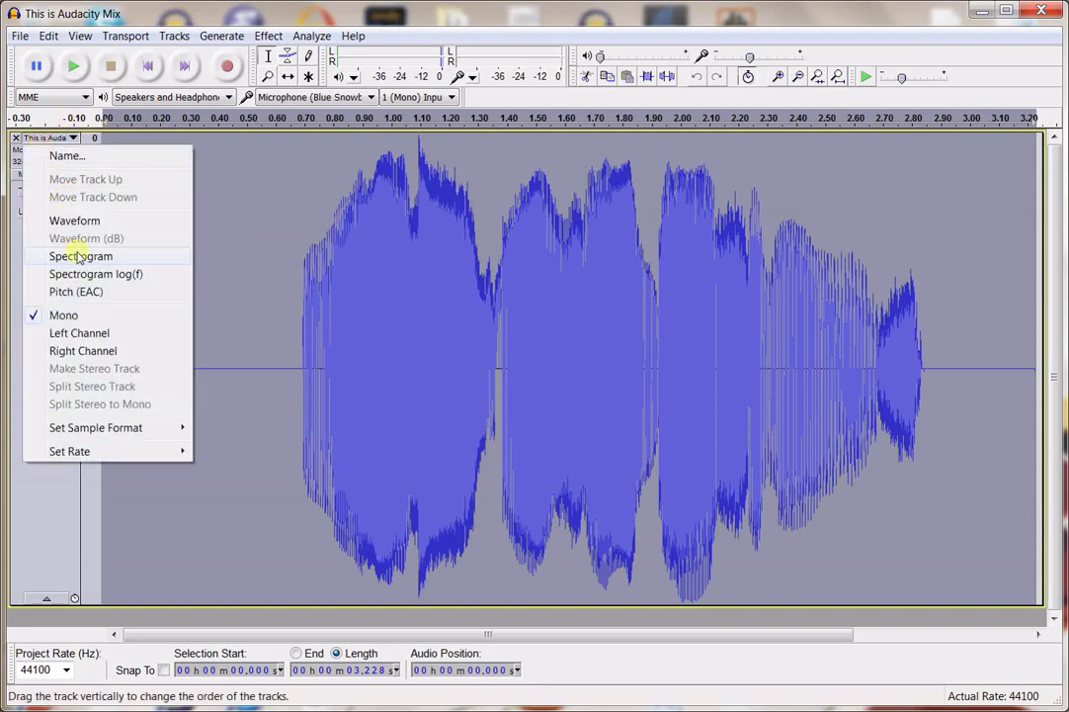
pyautogui.click(79, 256)
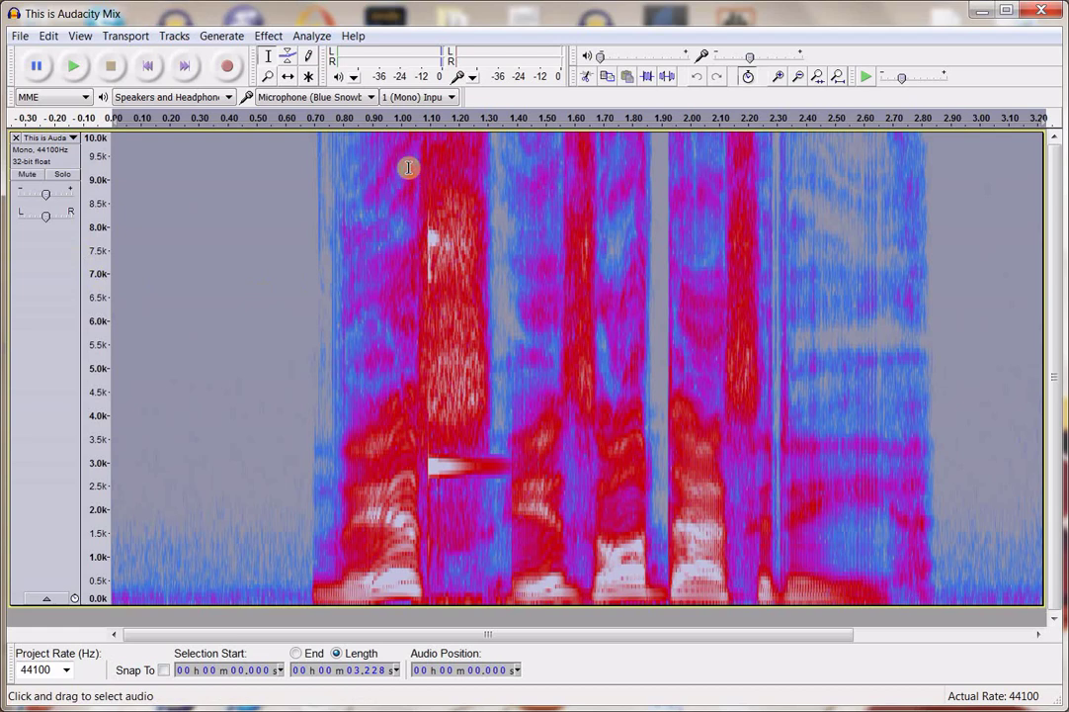
# Select the stretch containing the steady tone near 3 kHz, starting at about 1.090 s with a length of about 0.296 s
pyautogui.moveTo(410, 170); pyautogui.dragTo(525, 363)
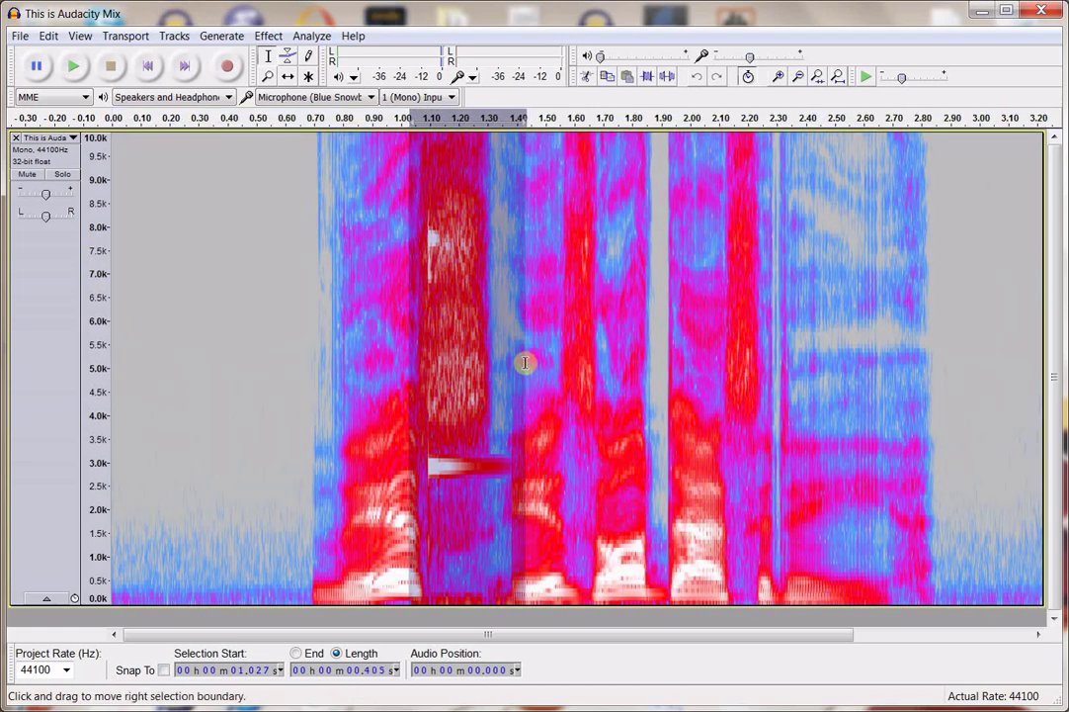
pyautogui.hotkey('ctrl', 'e')
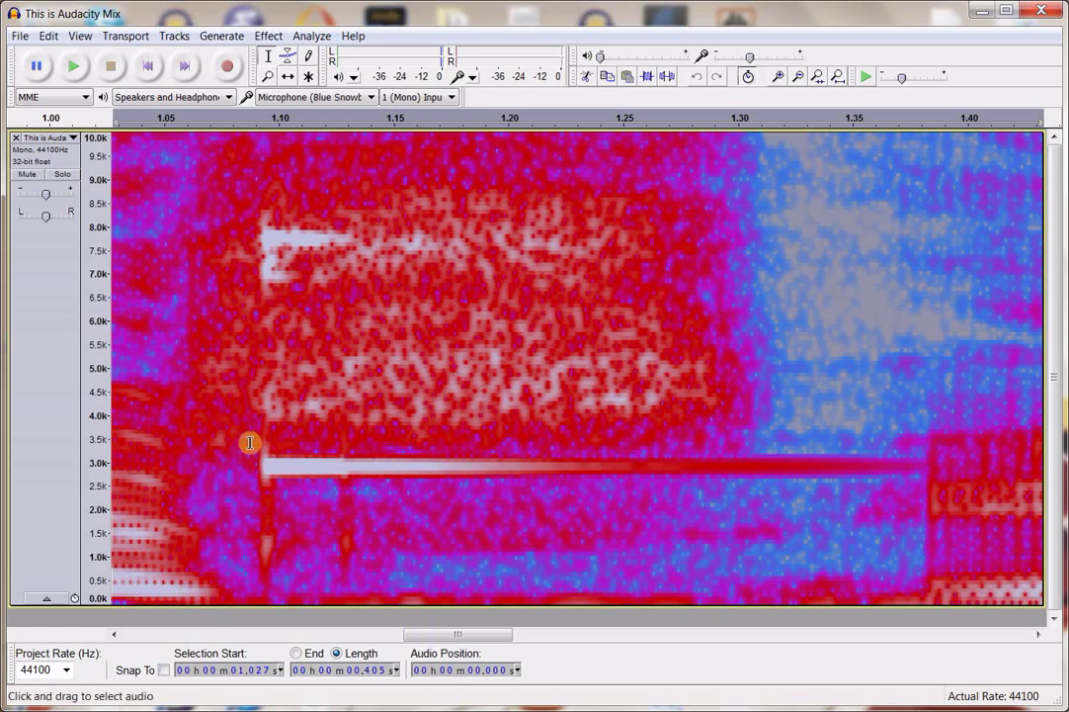
pyautogui.moveTo(255, 442); pyautogui.dragTo(933, 494)
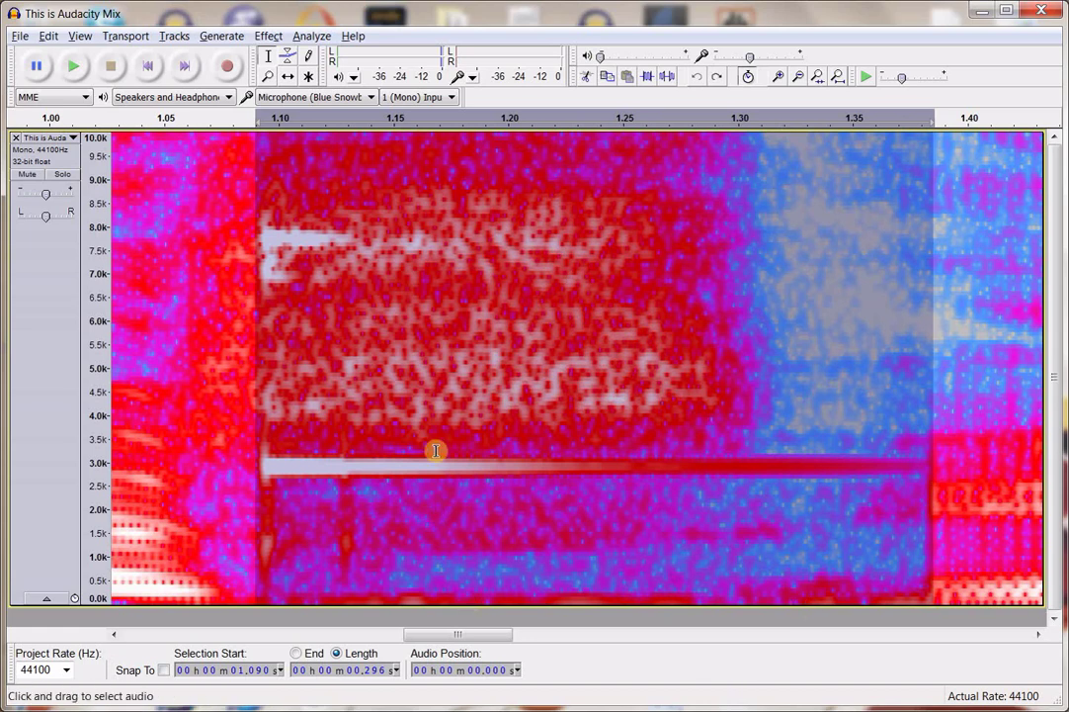
# Try a graphic Equalization cutting the 3.15 kHz and 2.5 kHz bands to about -20 dB, preview it, and apply it repeatedly to the selection
pyautogui.press('e')
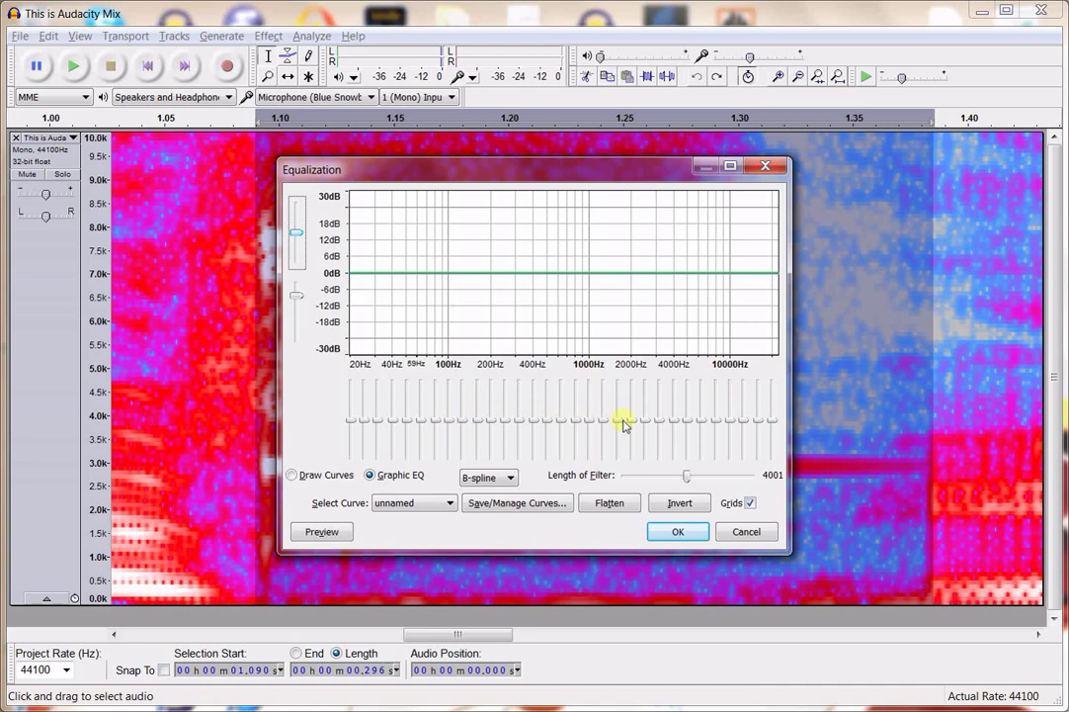
pyautogui.moveTo(634, 424)
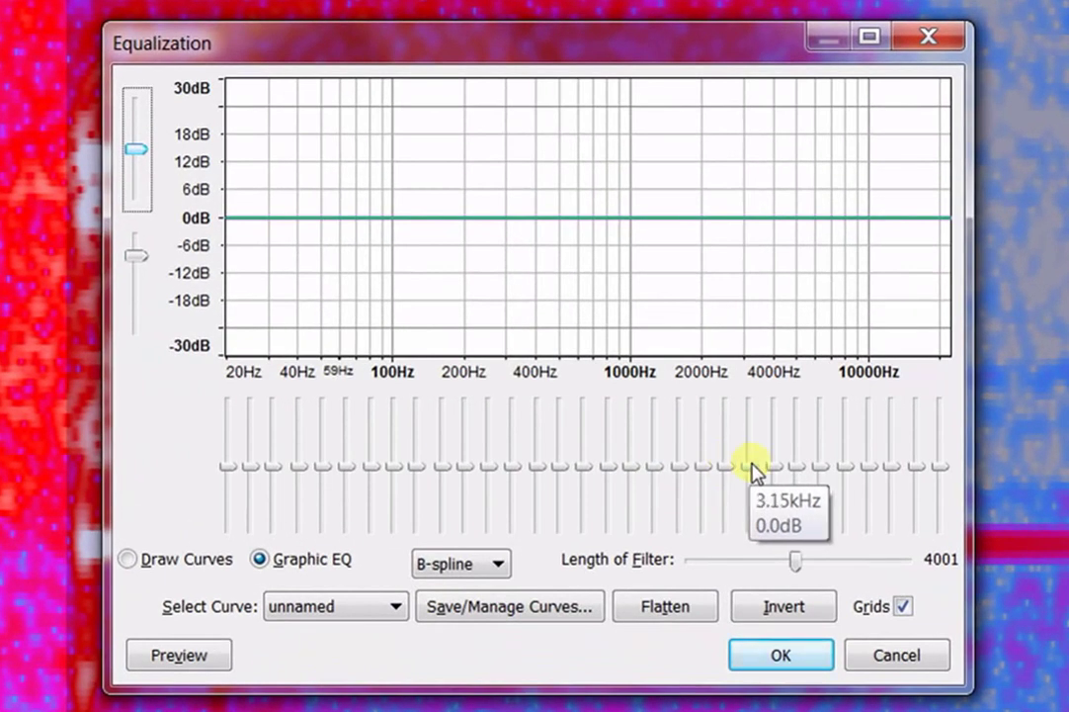
pyautogui.moveTo(753, 469); pyautogui.dragTo(759, 541)
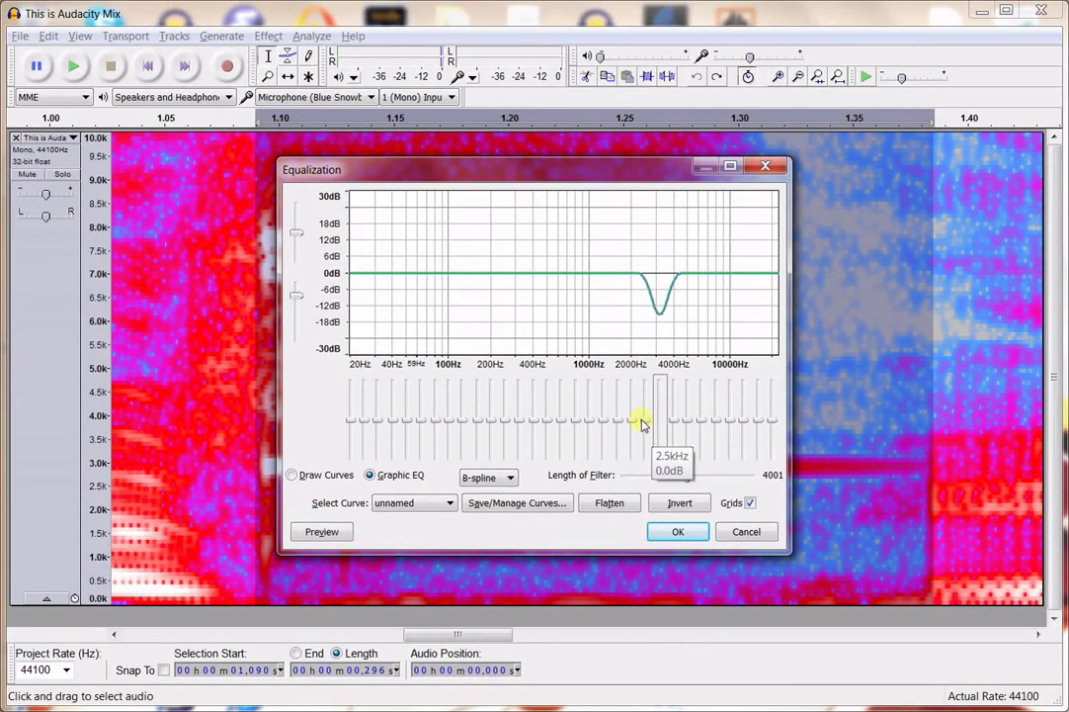
pyautogui.moveTo(642, 423); pyautogui.dragTo(651, 457)
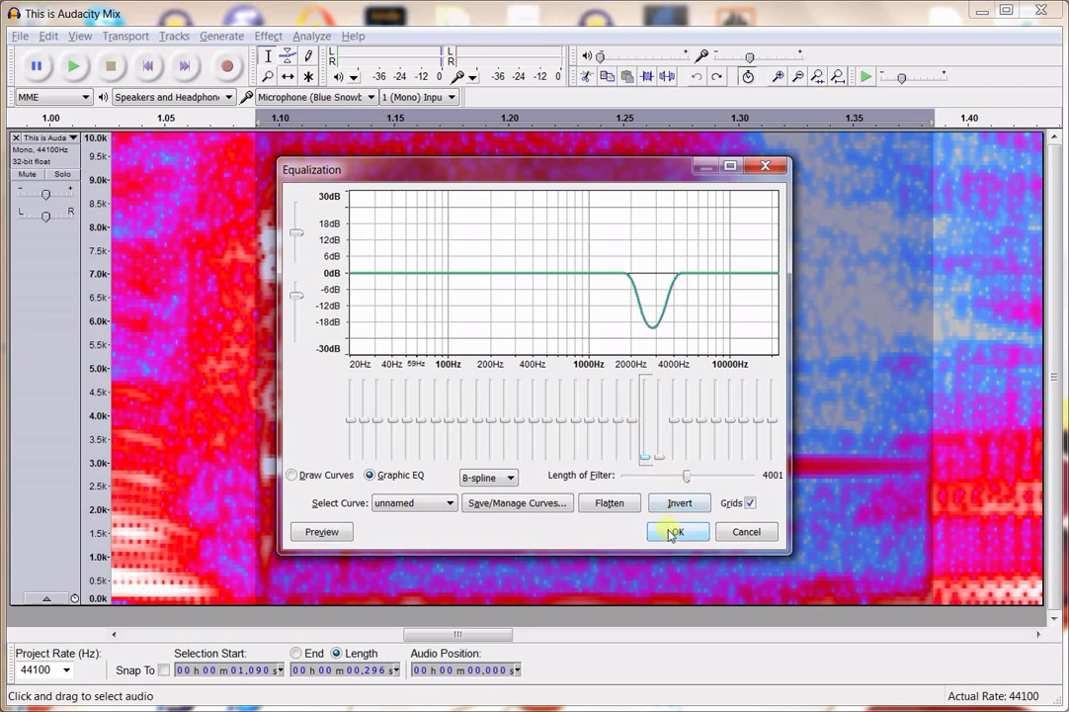
pyautogui.click(322, 534)
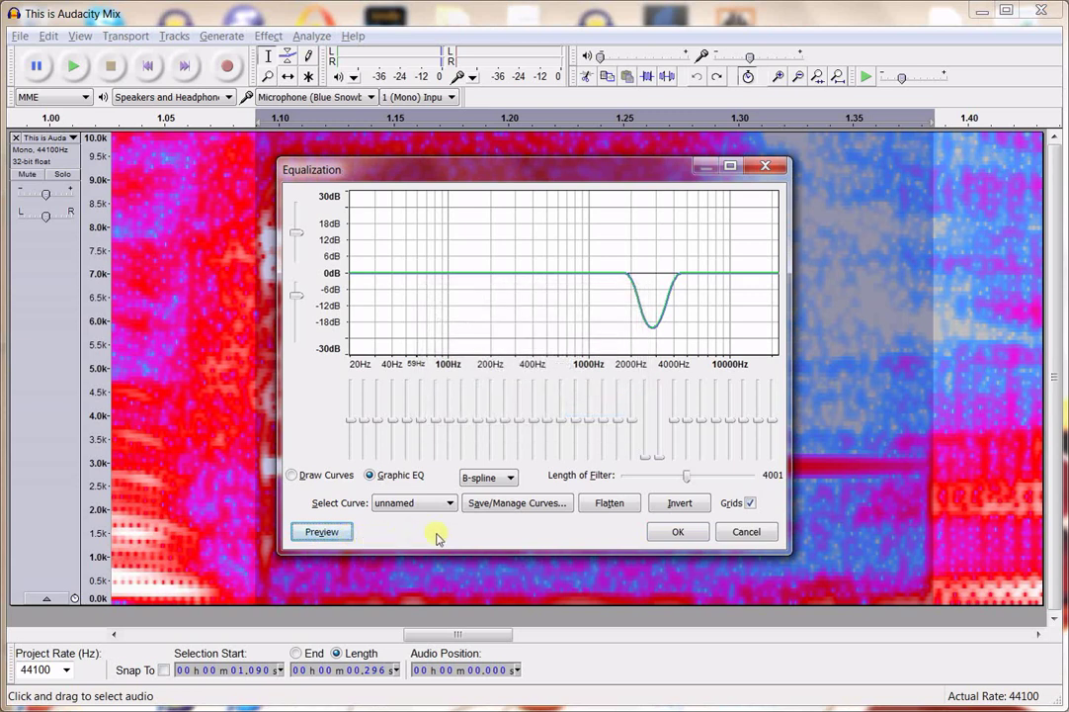
pyautogui.click(673, 532)
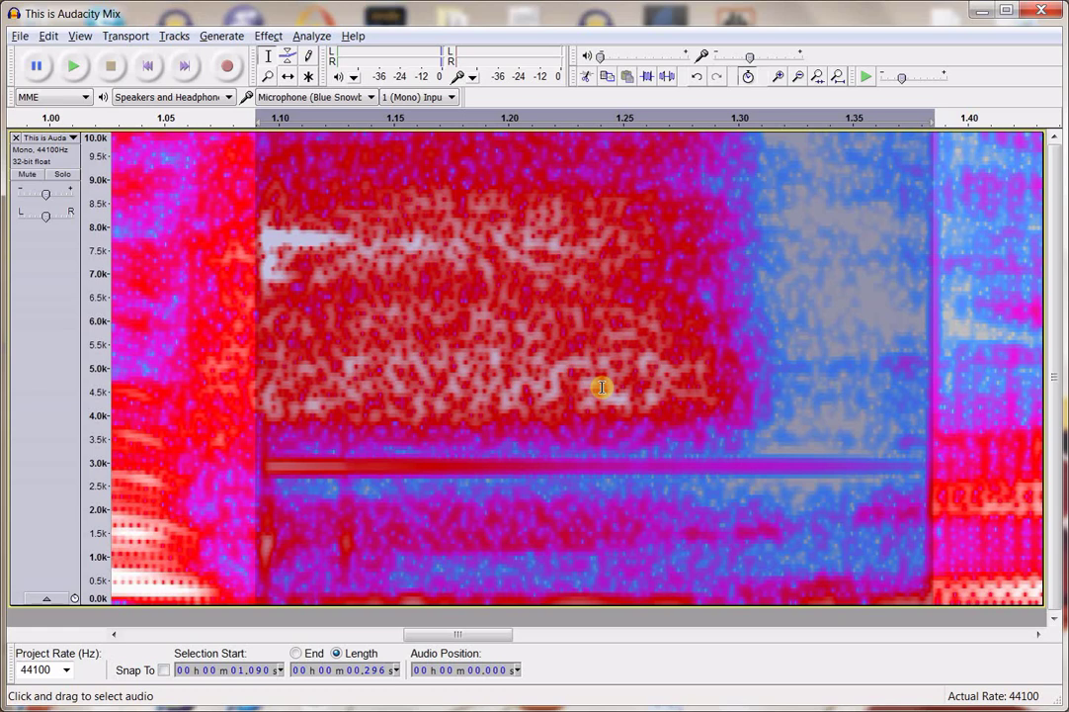
pyautogui.hotkey('ctrl', 'r')
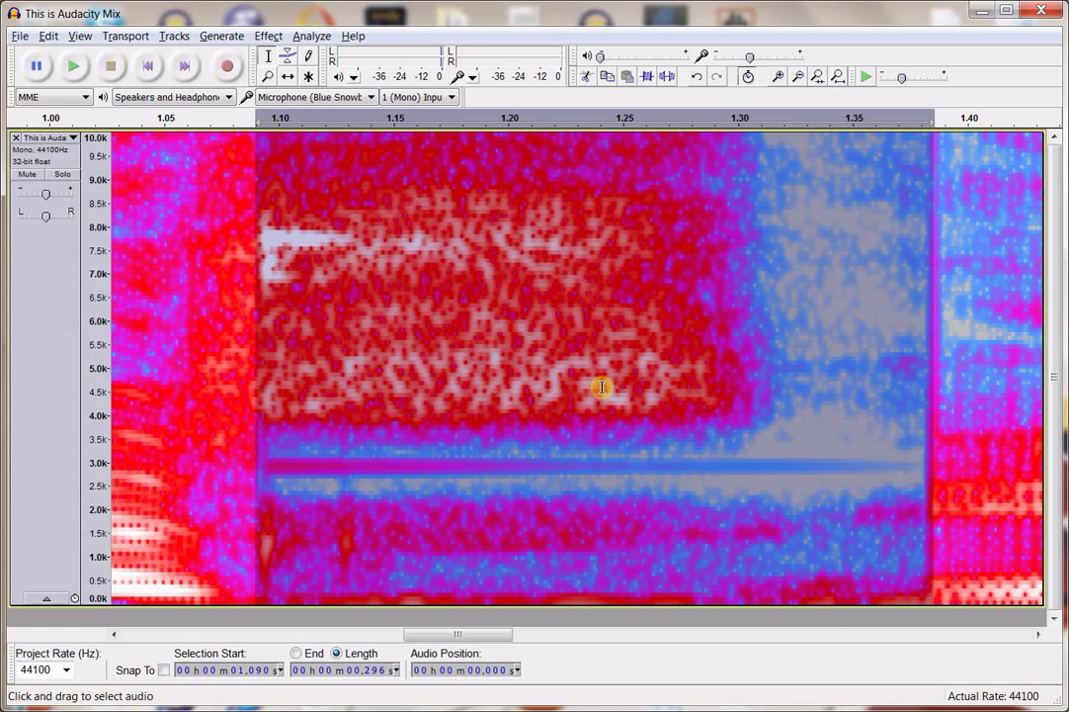
pyautogui.hotkey('ctrl', 'r')
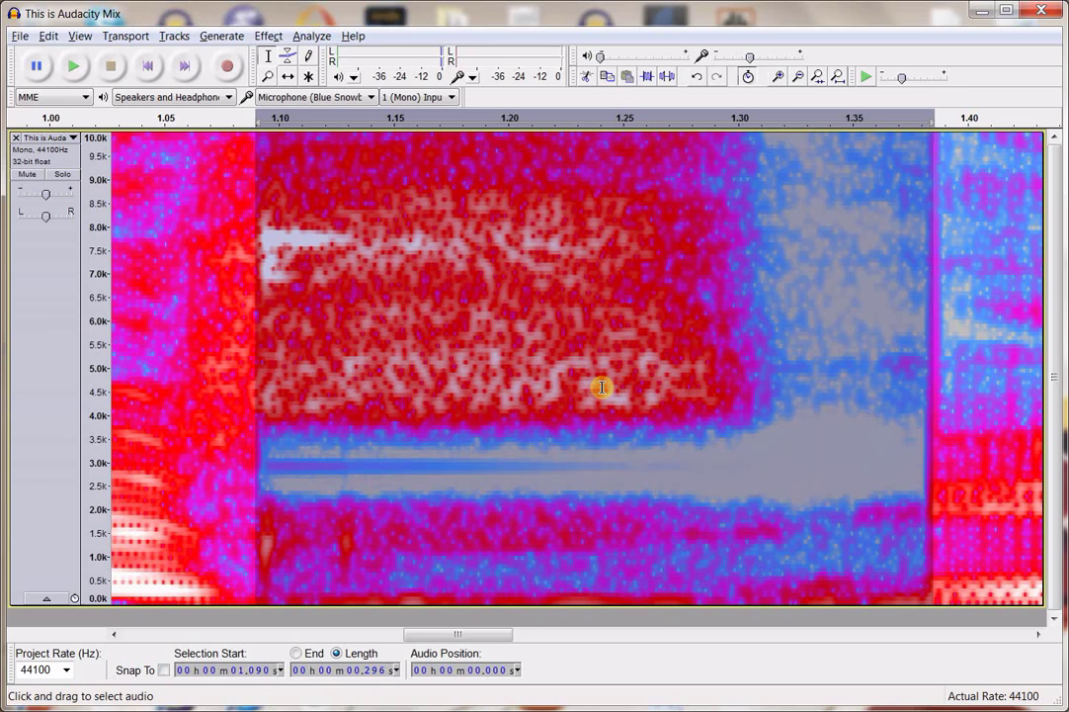
# Try a flattened Draw Curves equalization with a narrow notch down to about -30 dB near 3 kHz on the selection
pyautogui.hotkey('ctrl', 'r')
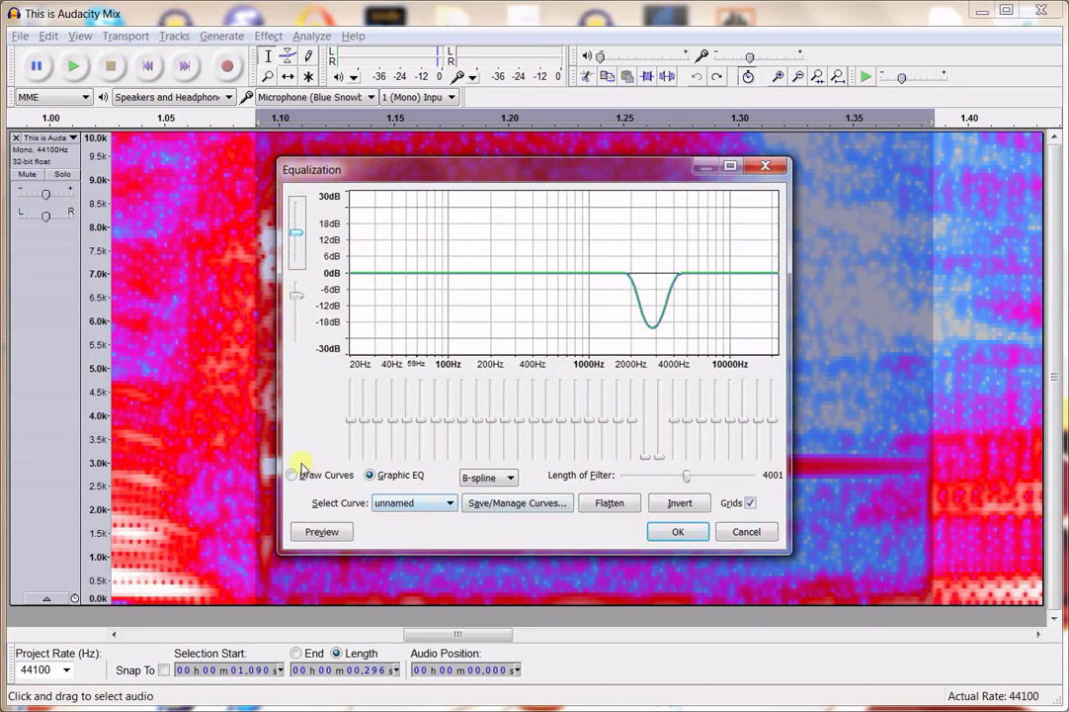
pyautogui.click(292, 474)
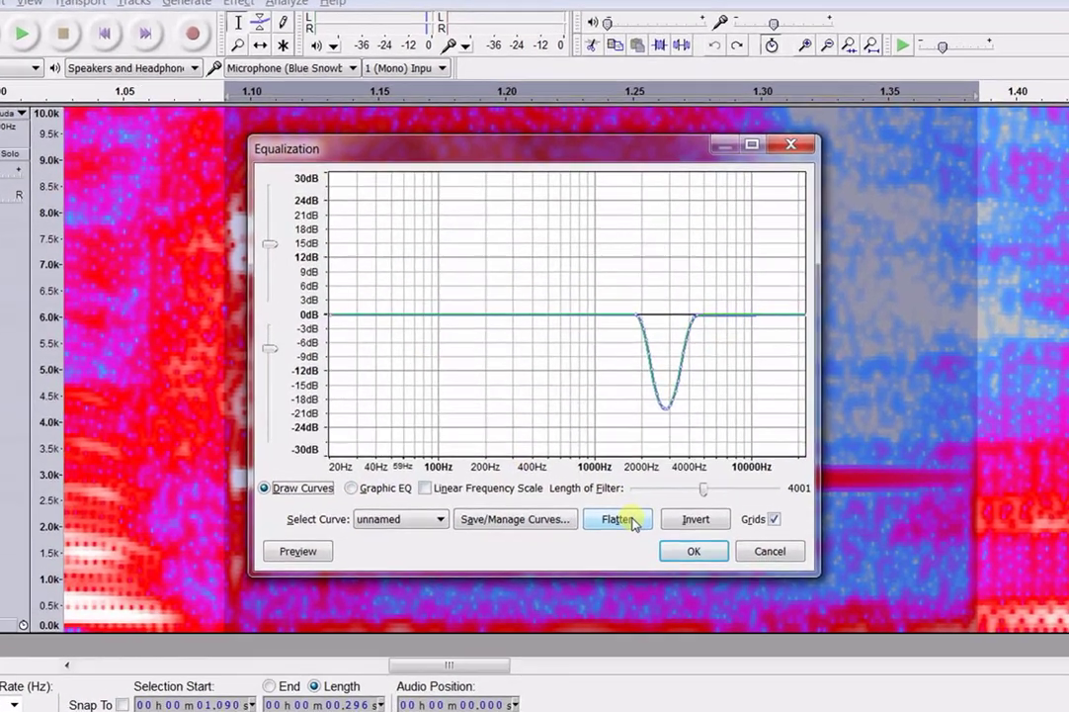
pyautogui.click(633, 520)
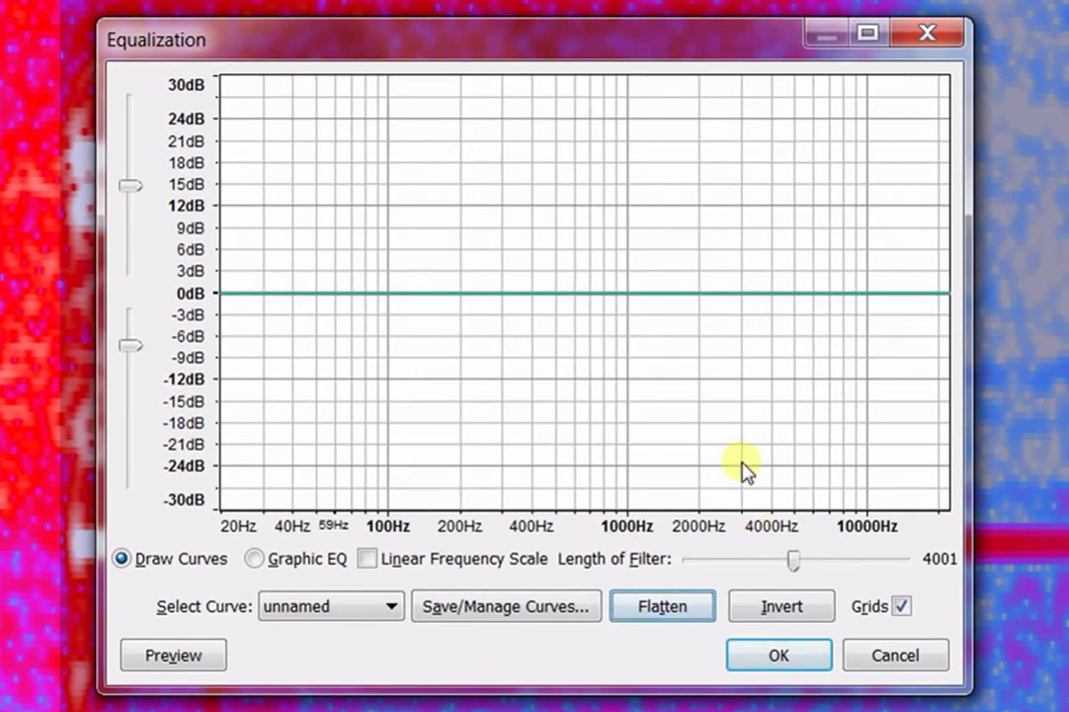
pyautogui.click(732, 292)
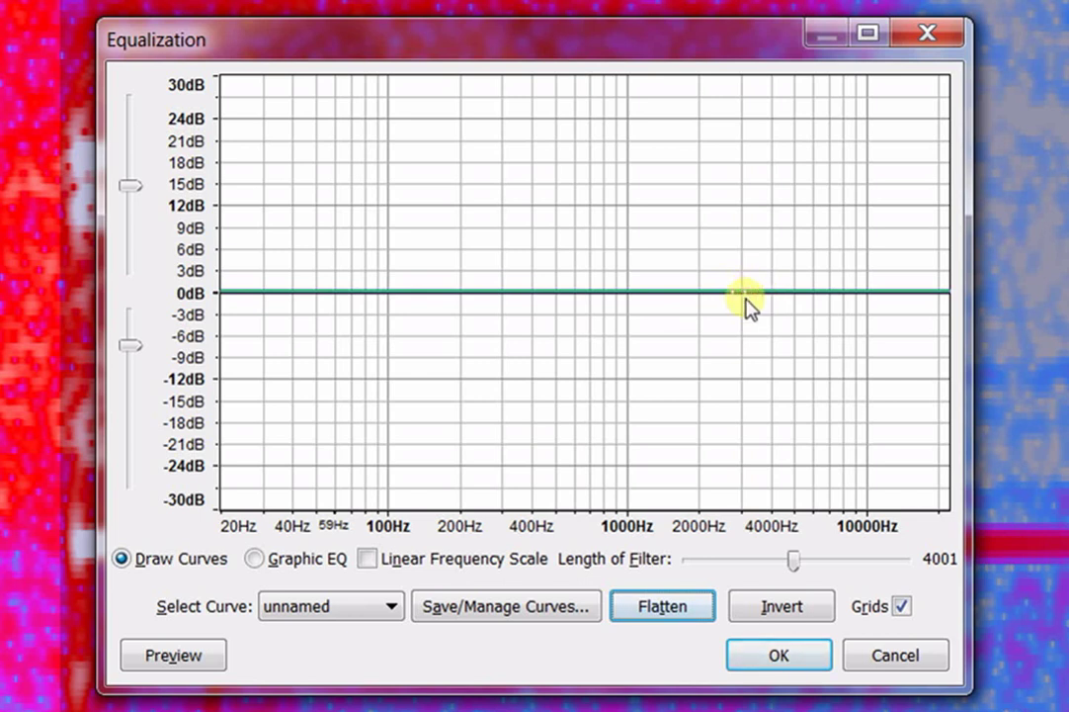
pyautogui.click(747, 290)
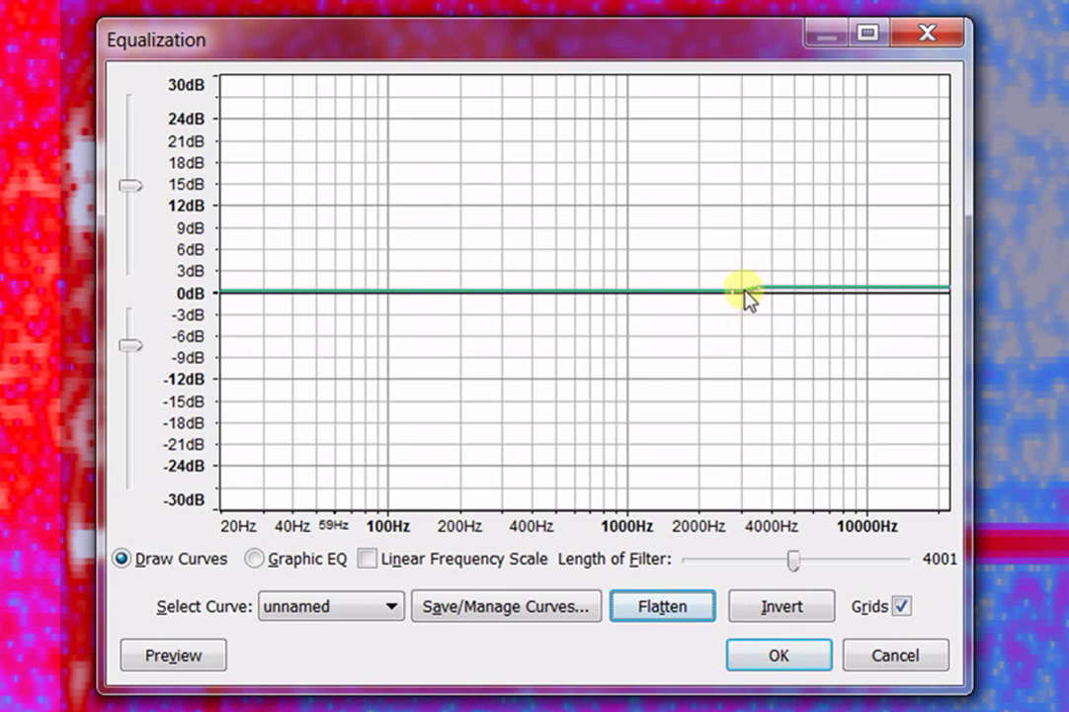
pyautogui.moveTo(747, 294); pyautogui.dragTo(737, 507)
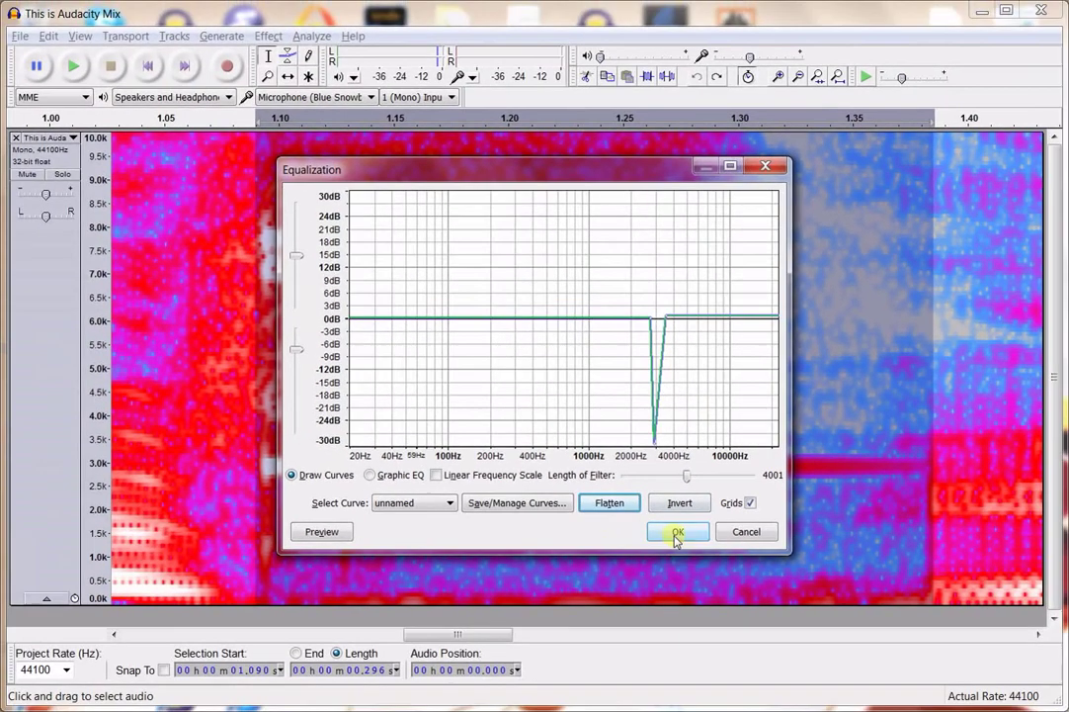
pyautogui.click(692, 554)
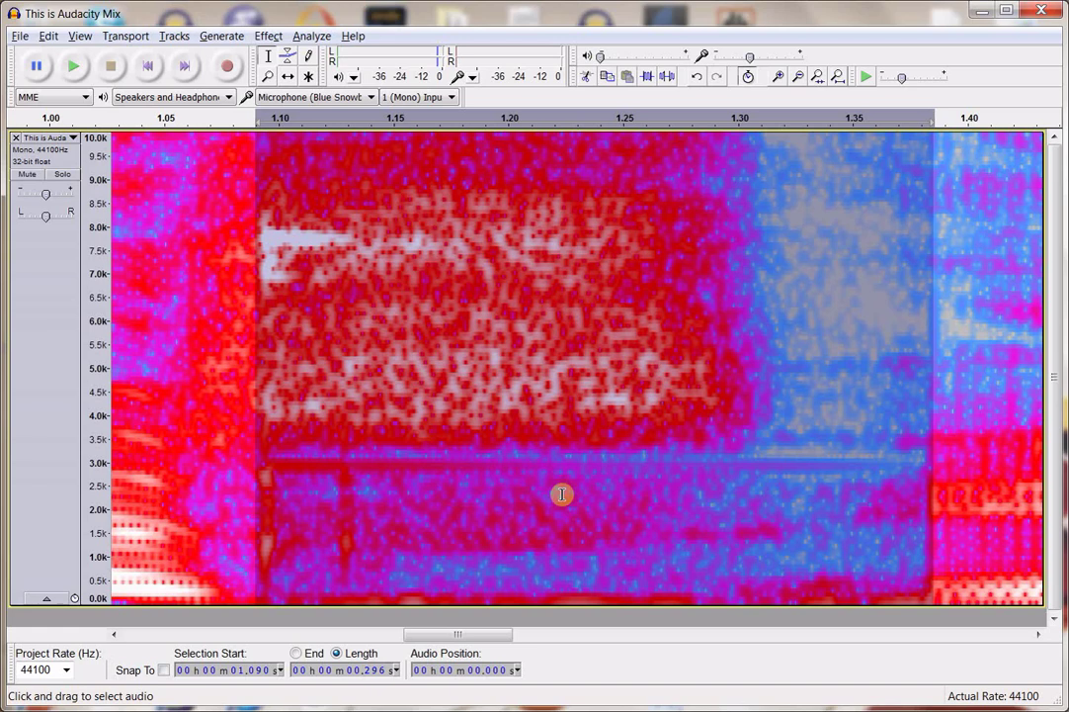
# Plot the selection's spectrum, apply a Notch Filter at 2882 Hz with Q 1.0, and play the filtered selection
pyautogui.hotkey('ctrl', 'e')
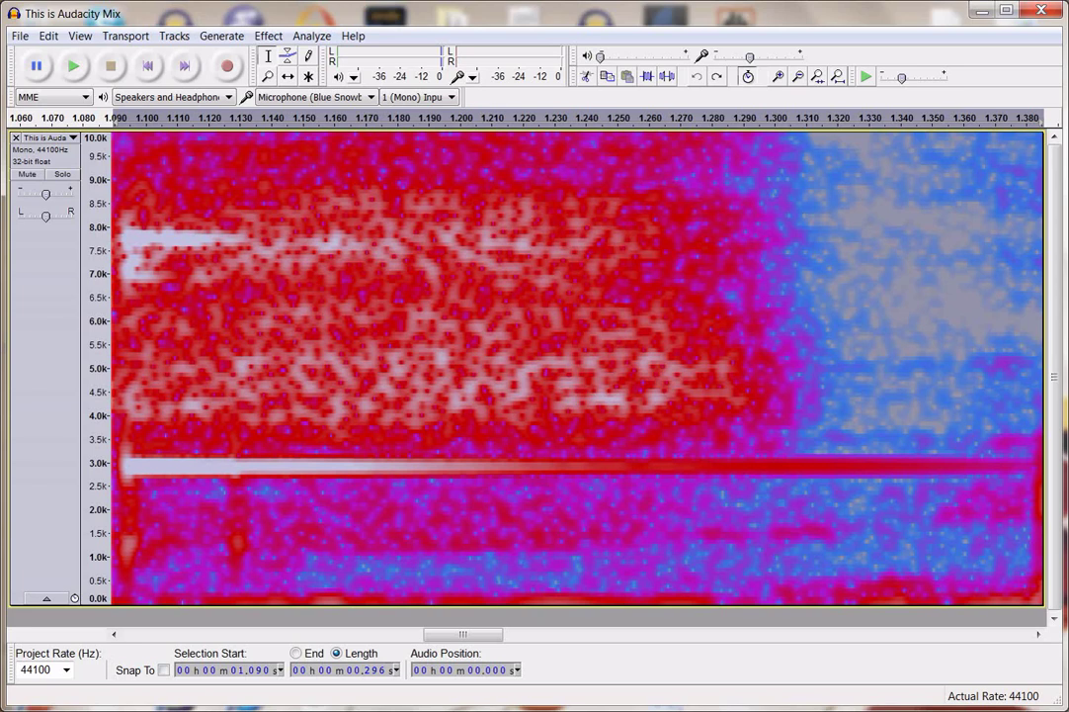
pyautogui.click(313, 36)
pyautogui.click(336, 74)
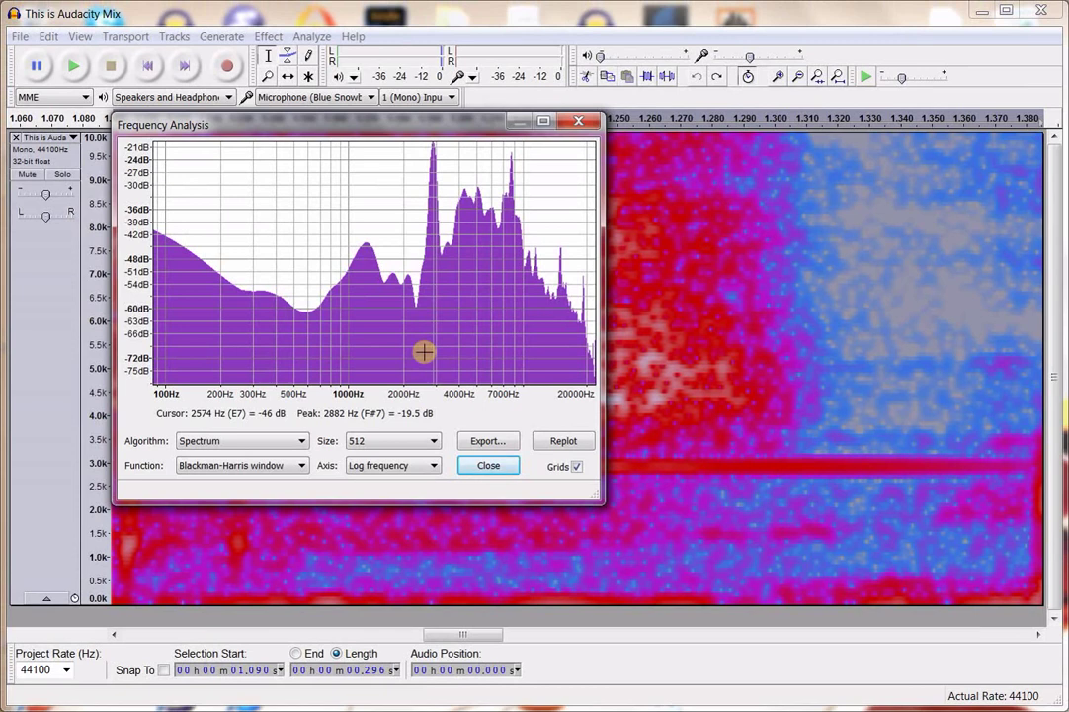
pyautogui.click(488, 463)
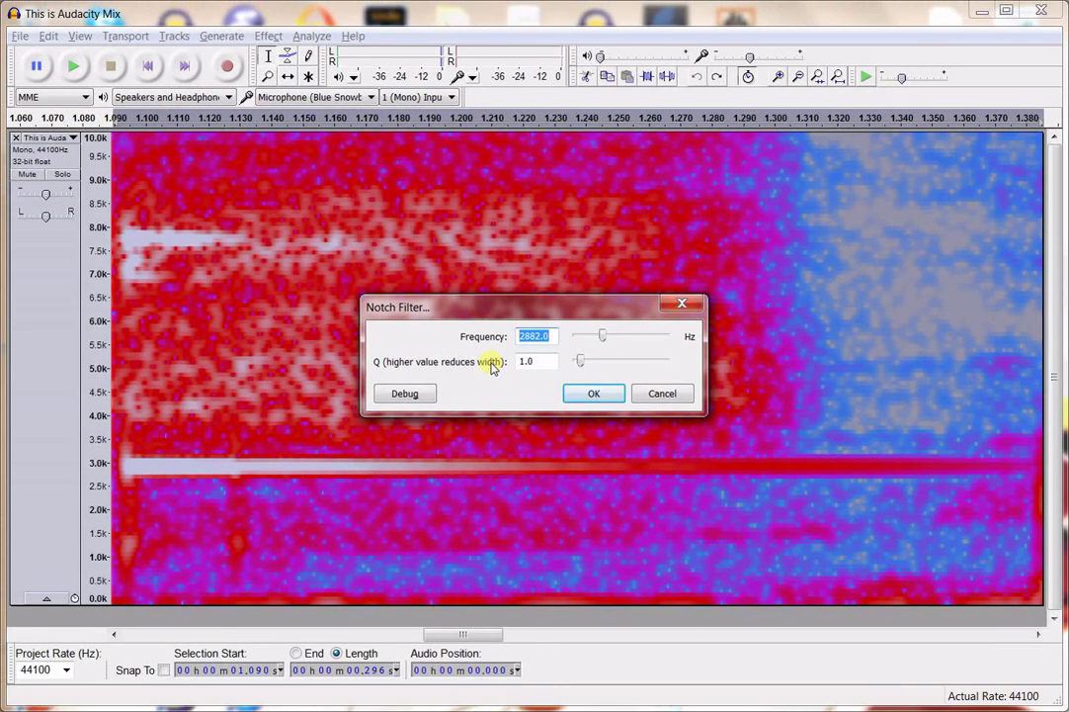
pyautogui.click(581, 397)
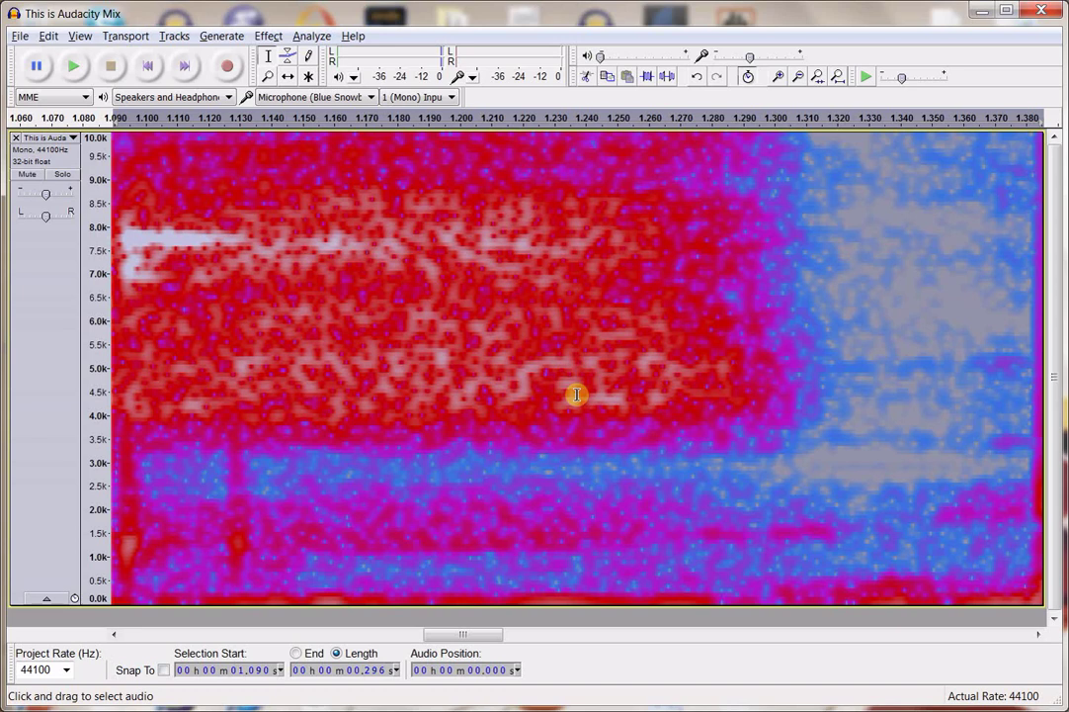
pyautogui.press('space')
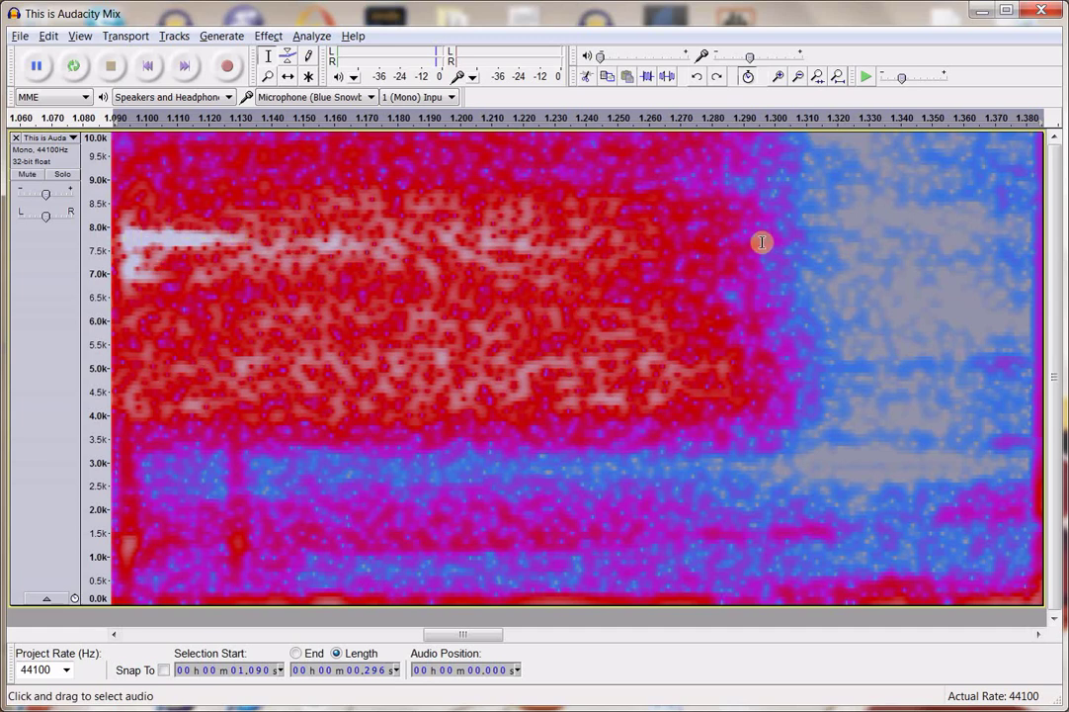
# Shorten the selection to a length of about 0.191 s and plot its spectrum to locate the remaining high-frequency peak
pyautogui.keyDown('shift'); pyautogui.click(712, 229); pyautogui.keyUp('shift')
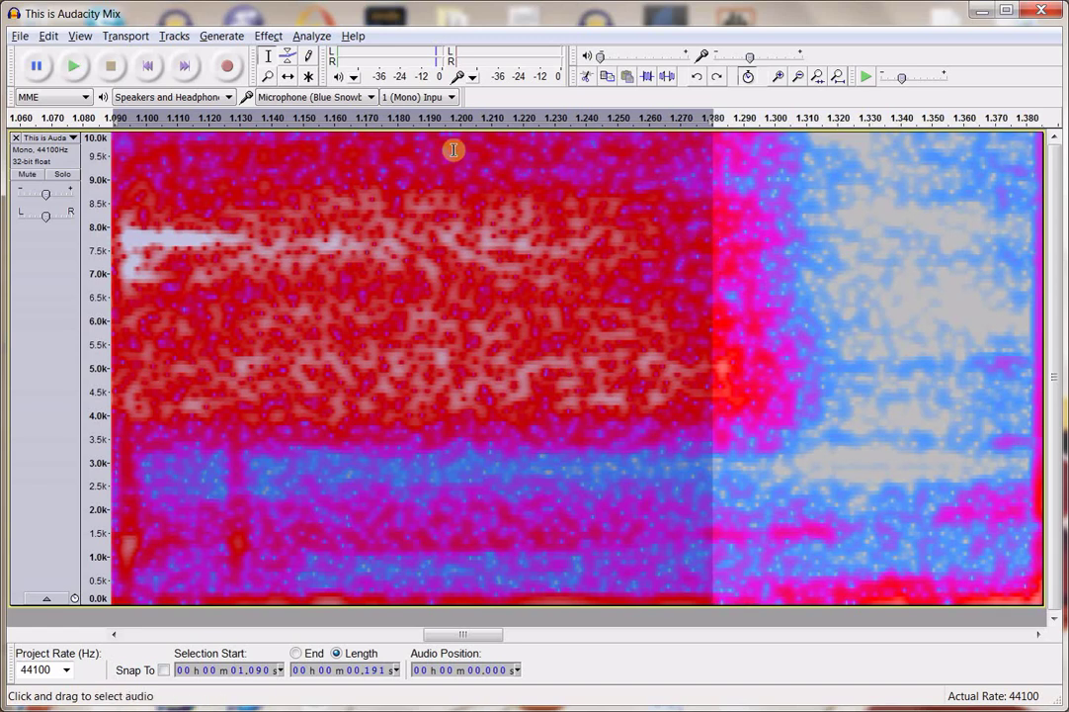
pyautogui.click(312, 36)
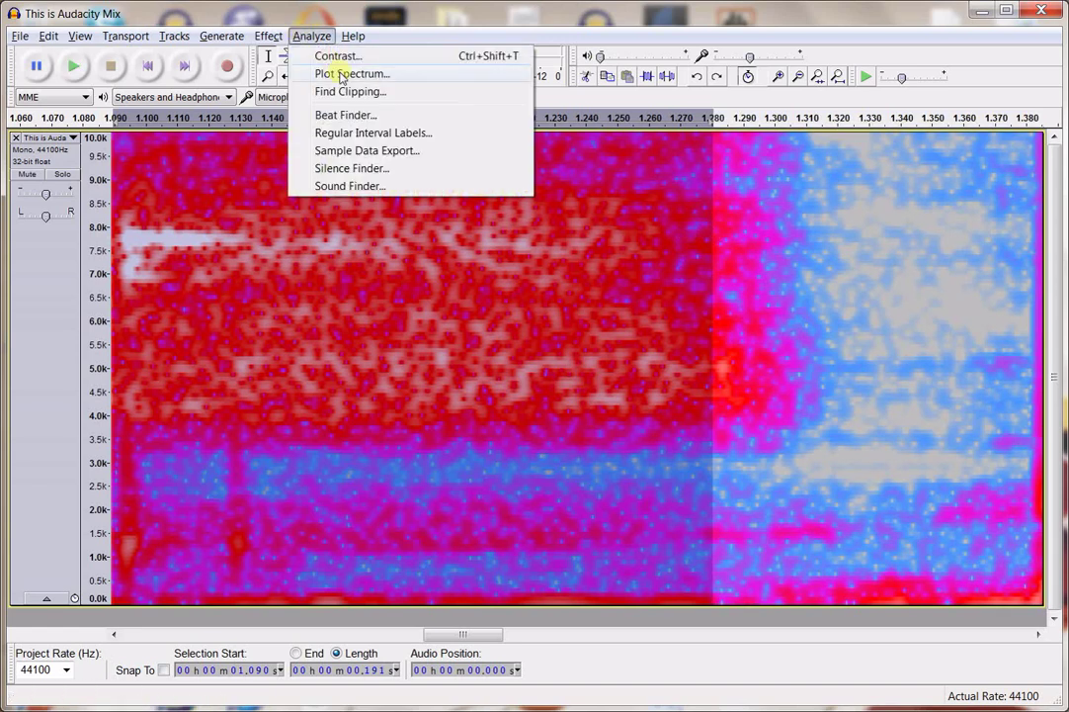
pyautogui.click(341, 74)
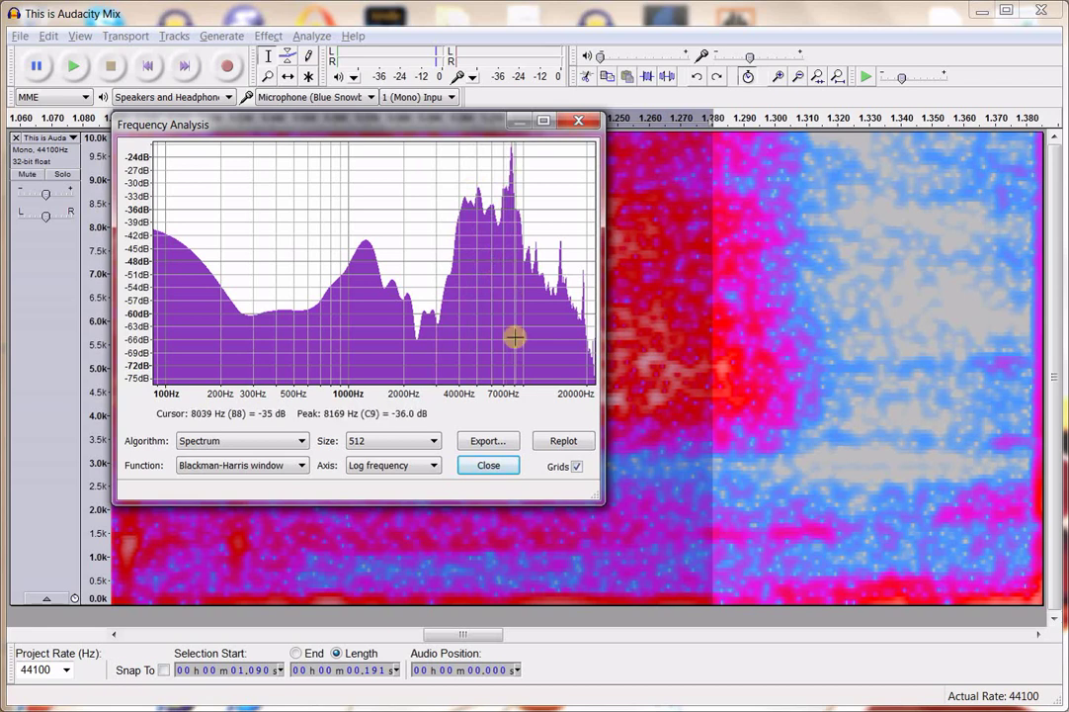
pyautogui.click(488, 465)
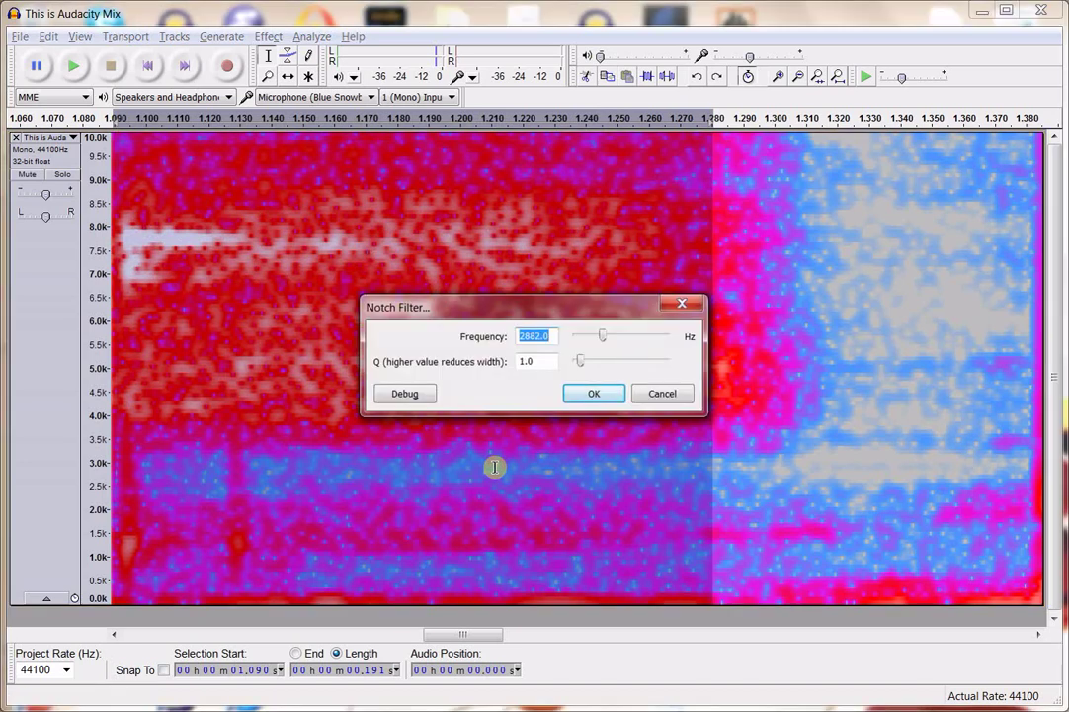
# Try a Notch Filter at 7695 Hz with Q 1.0 on the selection and undo it
pyautogui.write('7695')
pyautogui.press('Return')
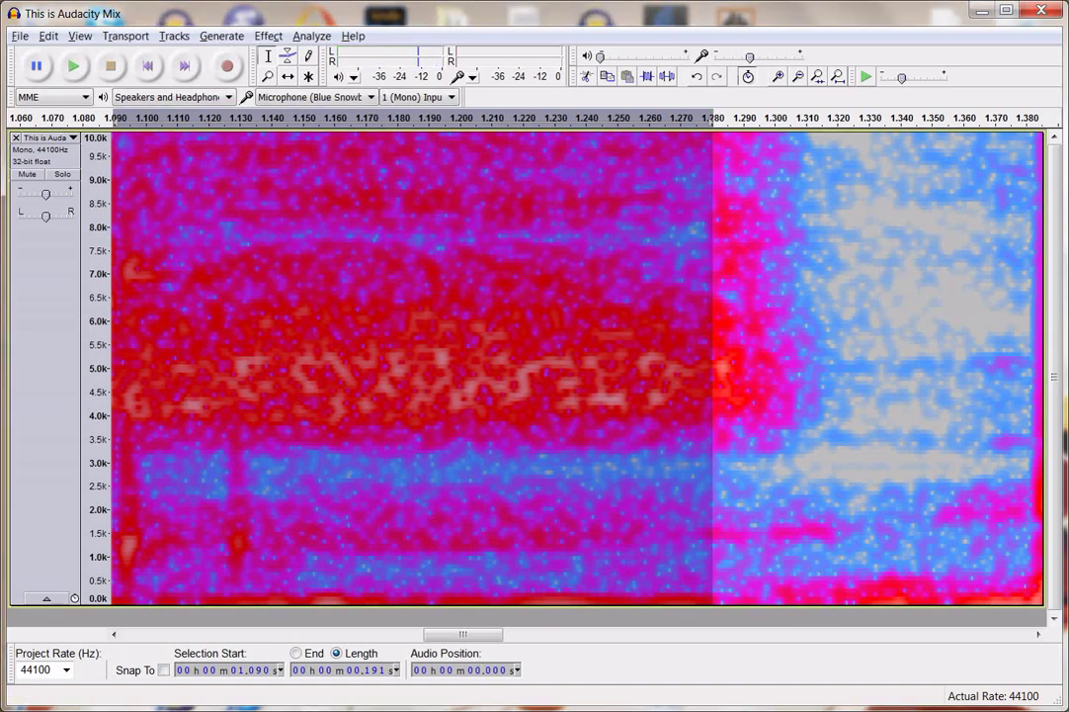
pyautogui.click(47, 36)
pyautogui.click(89, 56)
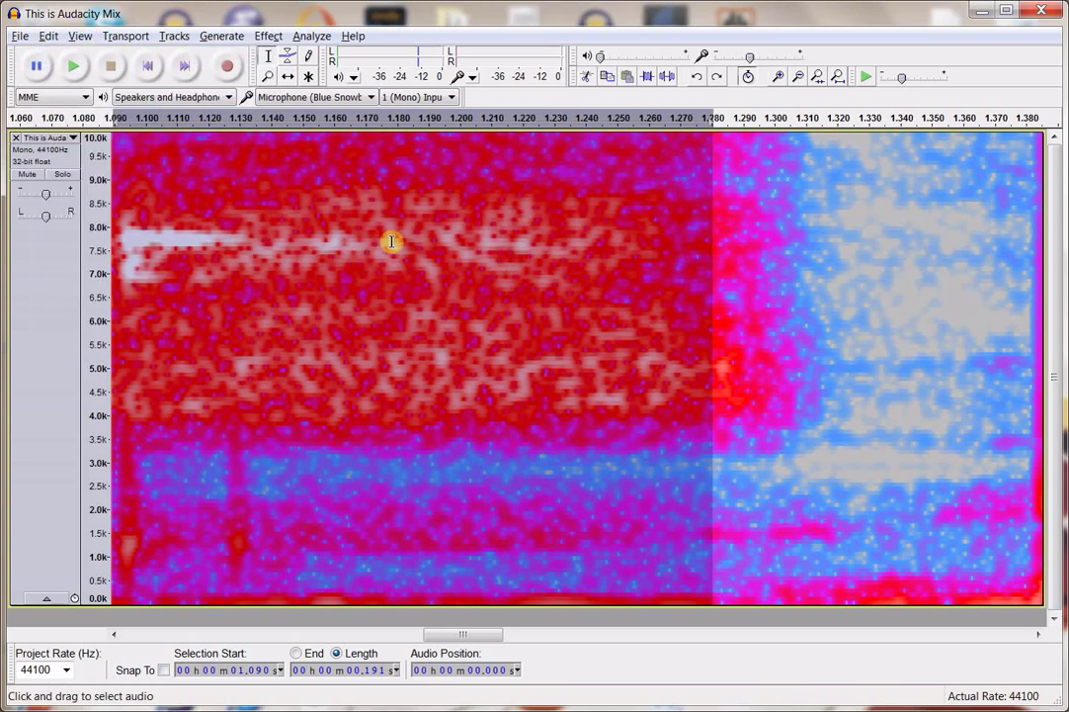
# Apply a Notch Filter at 7695 Hz with Q set to 3 to the selection
pyautogui.hotkey('ctrl', 'r')
pyautogui.press('Tab')
pyautogui.press('Tab')
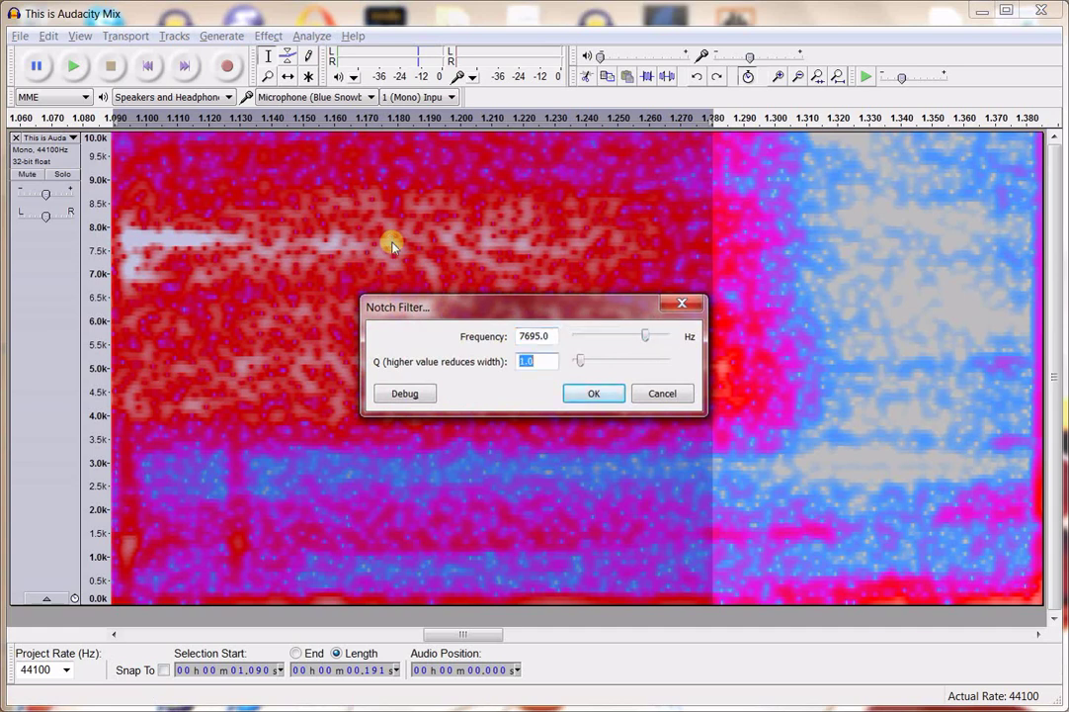
pyautogui.write('3')
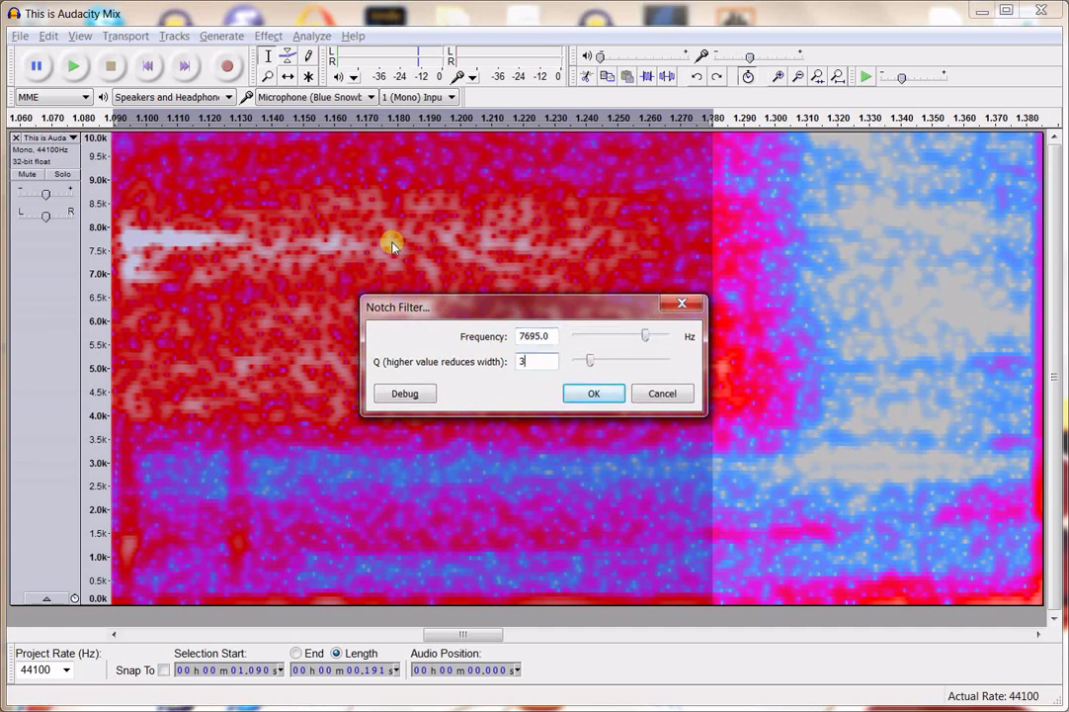
pyautogui.click(596, 393)
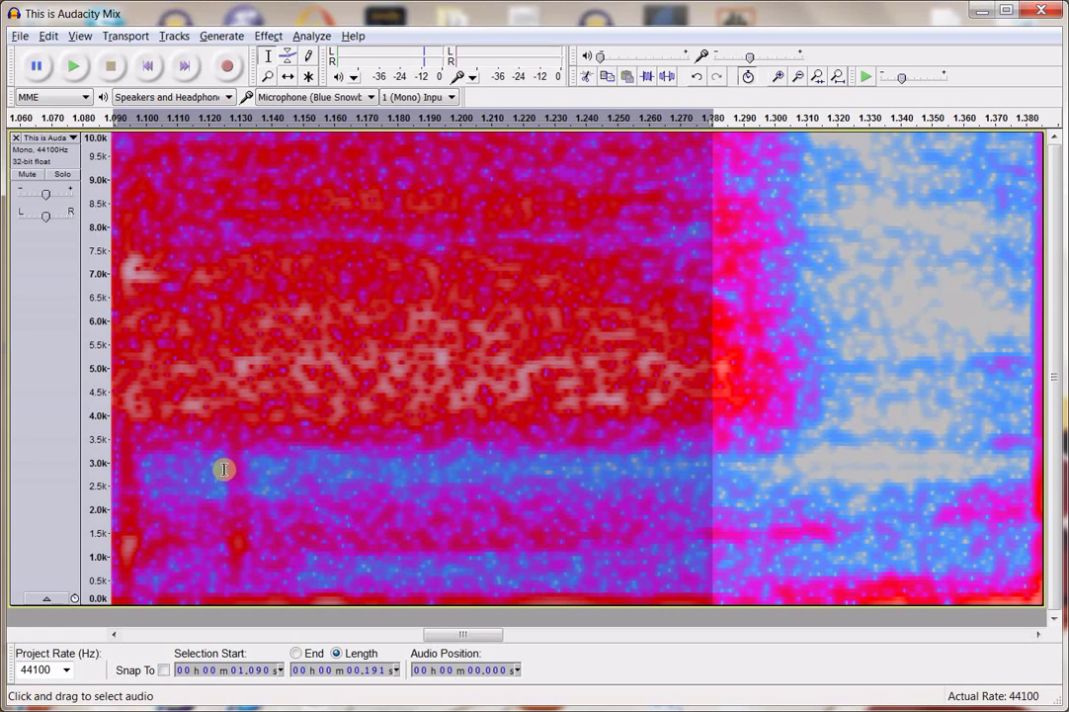
# Delete the two short vertical click bursts at about 1.124 s and 1.090 s
pyautogui.moveTo(221, 458); pyautogui.dragTo(253, 513)
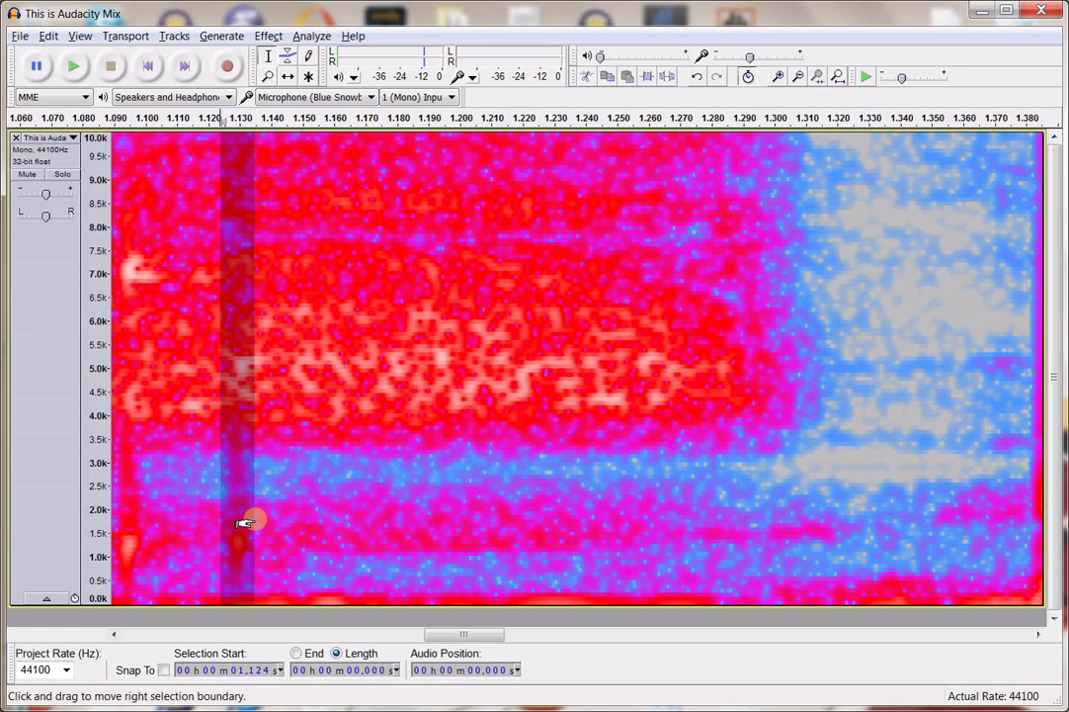
pyautogui.moveTo(113, 500)
pyautogui.mouseDown()
pyautogui.moveTo(144, 512)
pyautogui.moveTo(113, 511)
pyautogui.mouseUp()
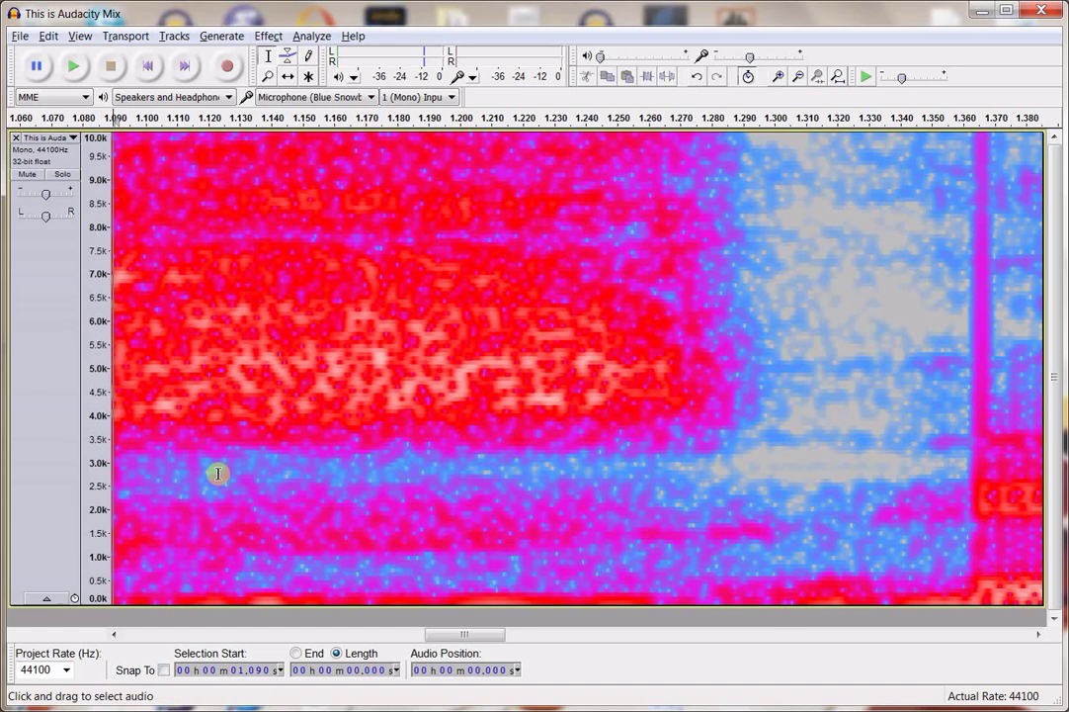
# Select the whole track and play the edited recording
pyautogui.hotkey('ctrl', 'a')
pyautogui.hotkey('ctrl', 'f')
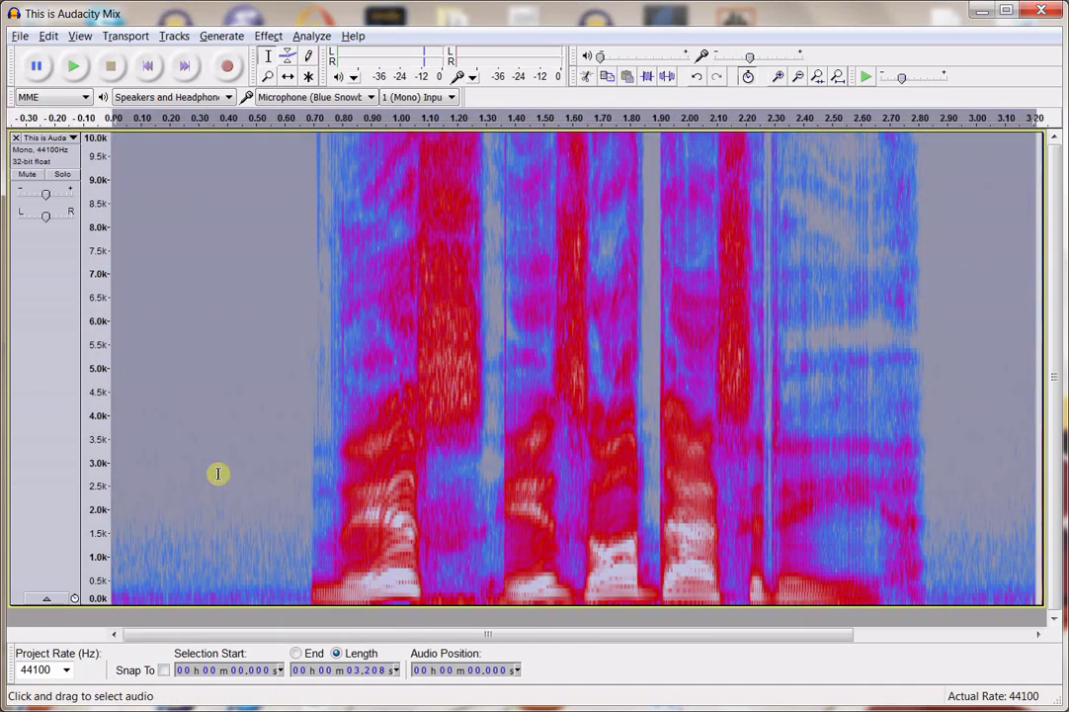
pyautogui.press('space')
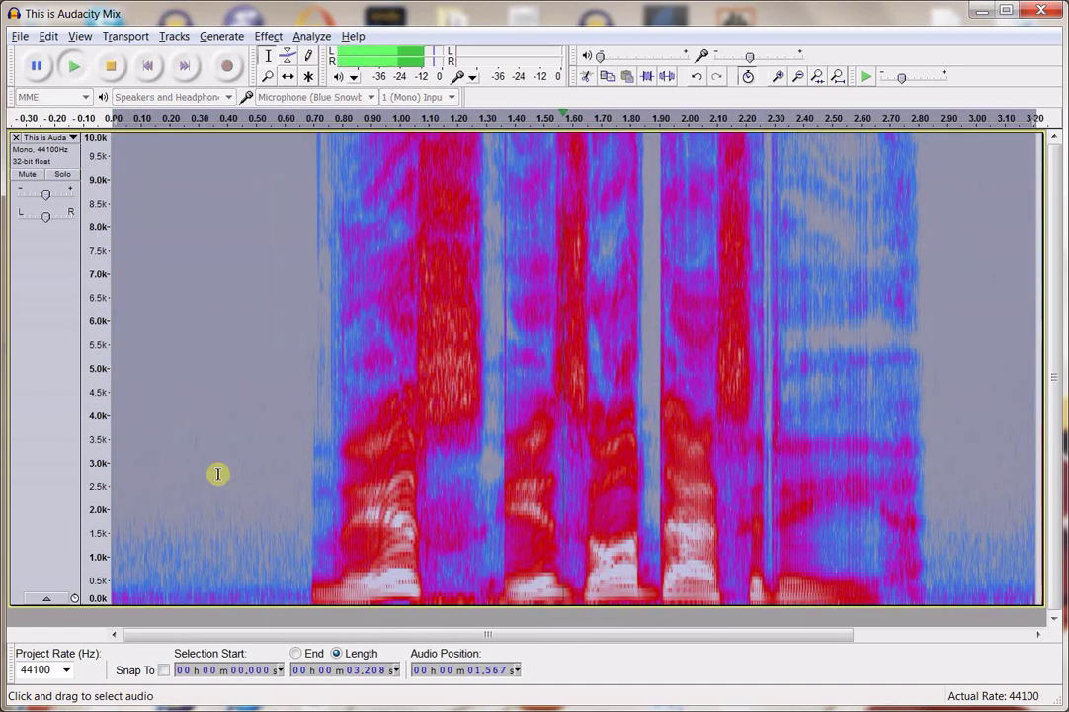